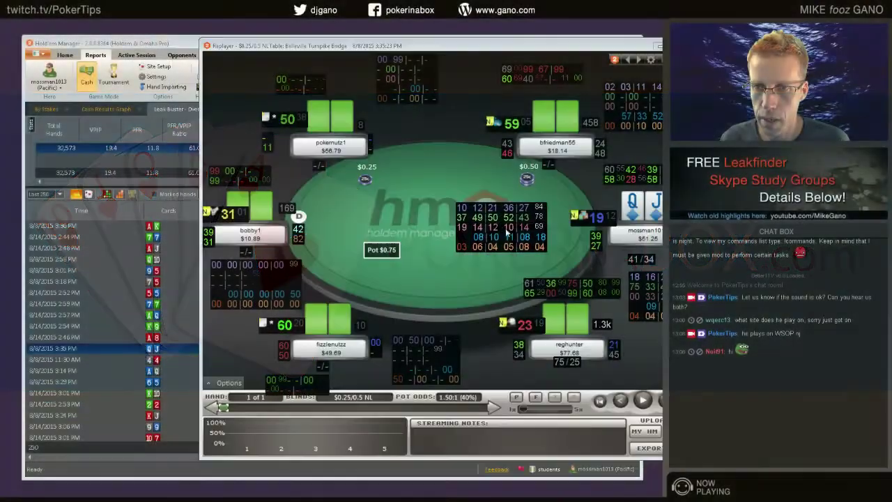
View the bottom-right player's HUD stats, shift the right seat's HUD box left and down, and view the hero's stats
click(506, 233)
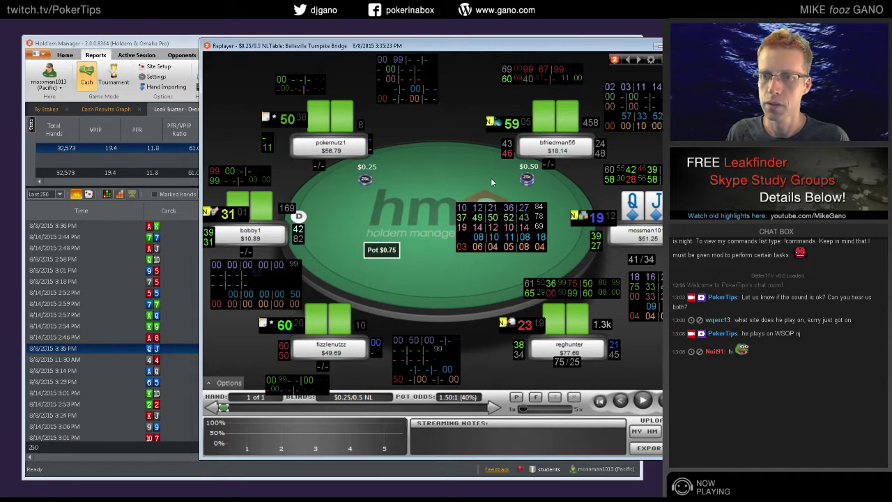
drag(640, 173, 624, 183)
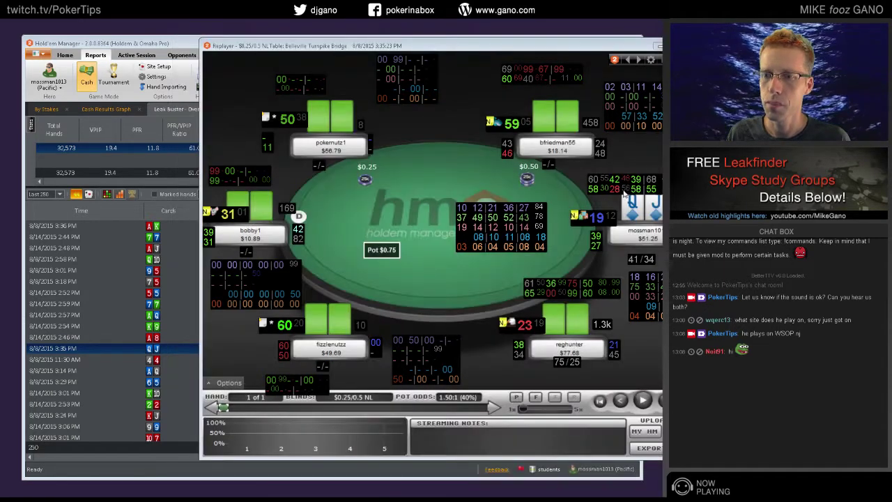
click(625, 195)
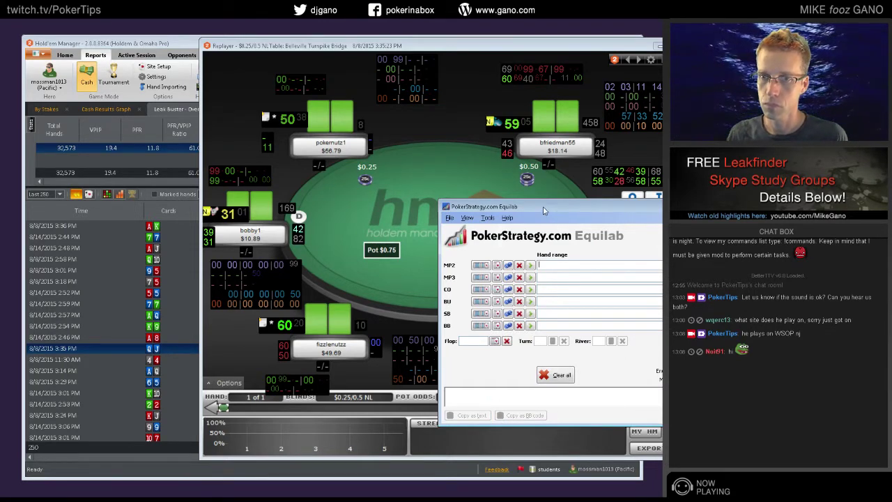
Close Equilab and bring up the hero's limp statistics popup
key(alt+Tab)
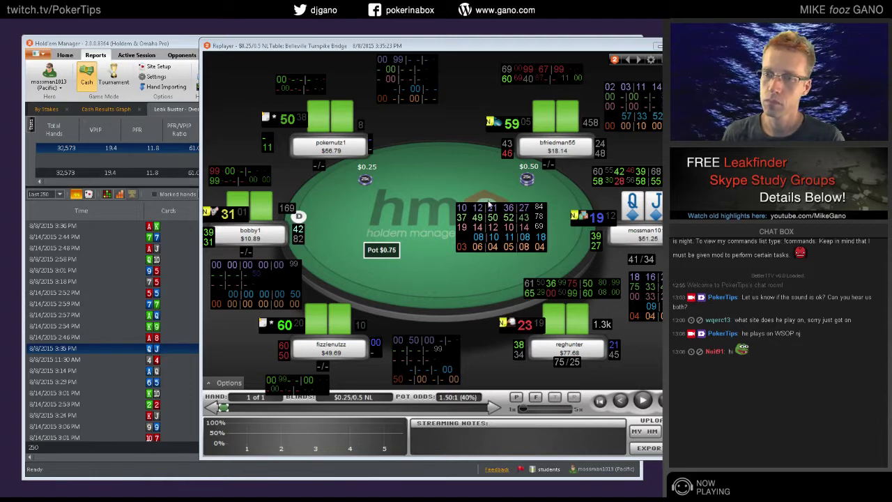
click(604, 223)
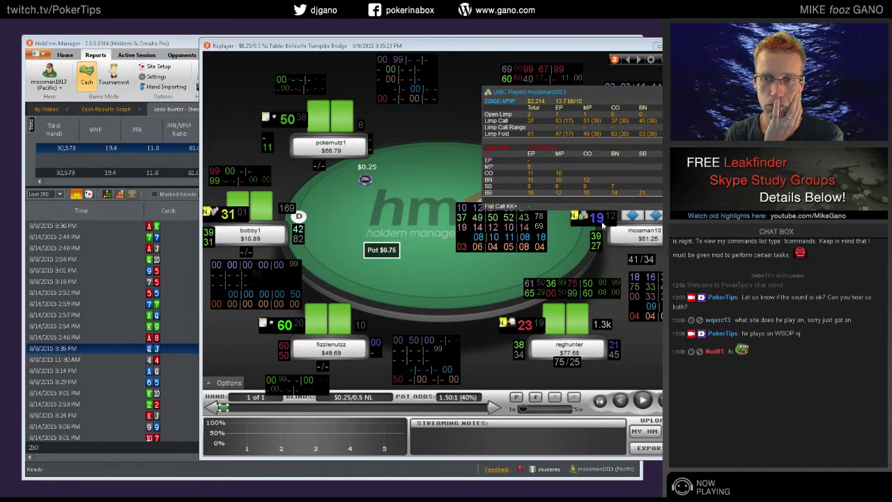
Review the hero's preflop and 3-bet HUD popup figures
mouse_move(608, 241)
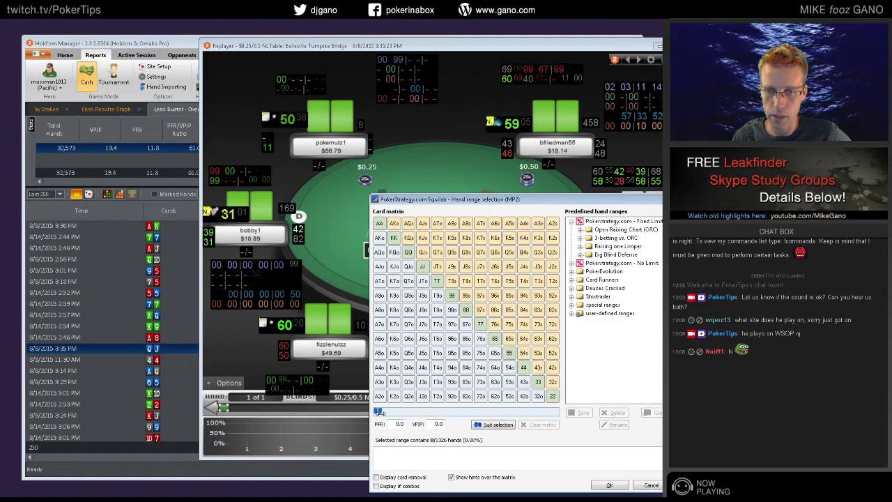
Preview a top 11.16% MP2 range, cancel it, and close the replayer
drag(378, 413, 399, 410)
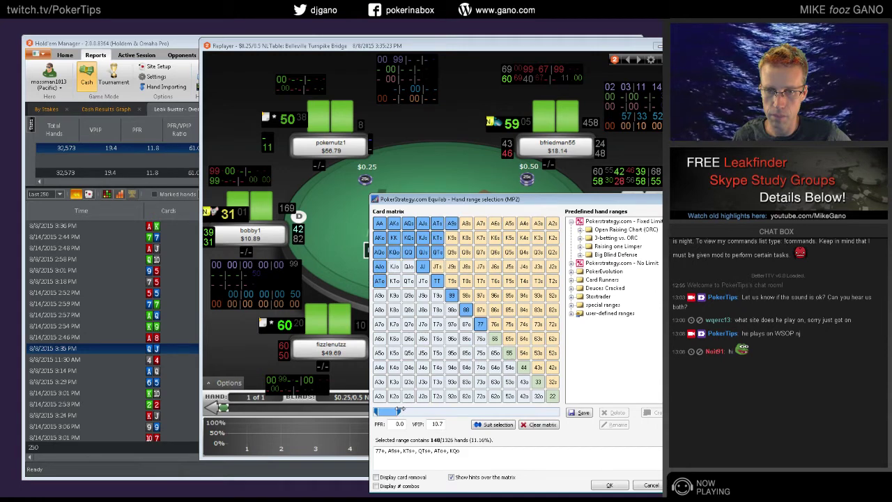
click(651, 485)
key(Escape)
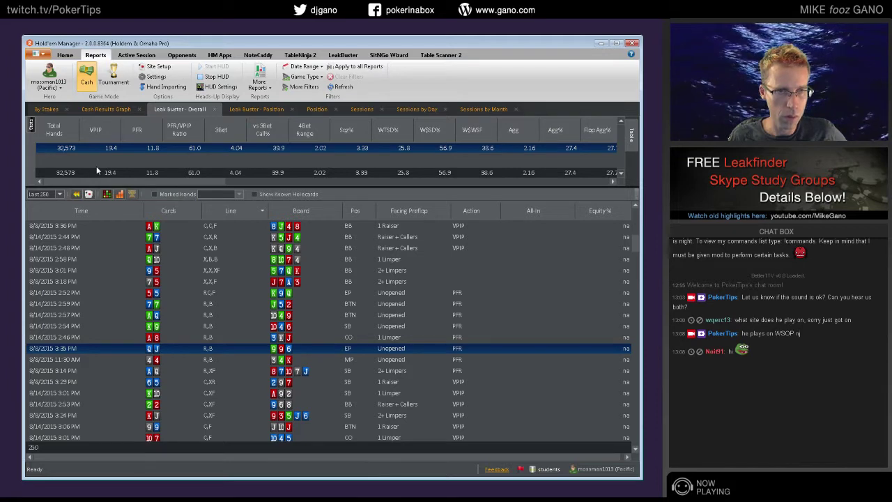
Open the hole-cards heatmap and filter it to Raise Unopened hands from early position only
click(107, 195)
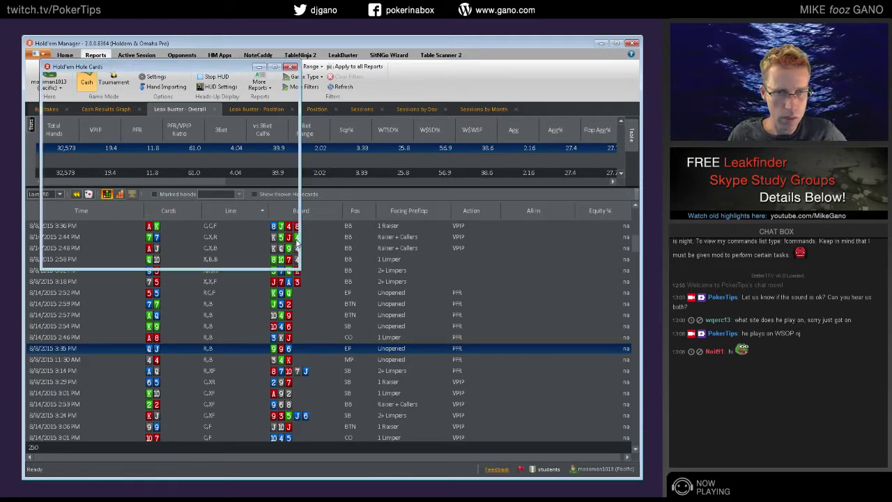
drag(157, 62, 454, 190)
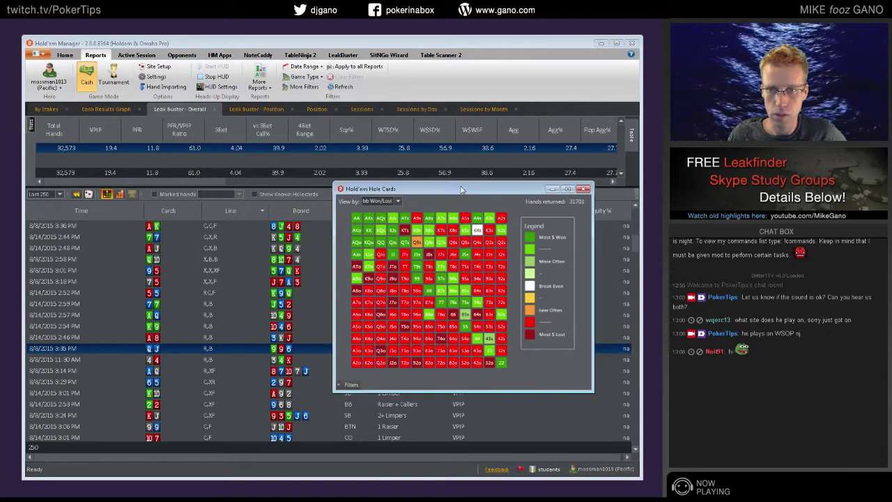
click(339, 384)
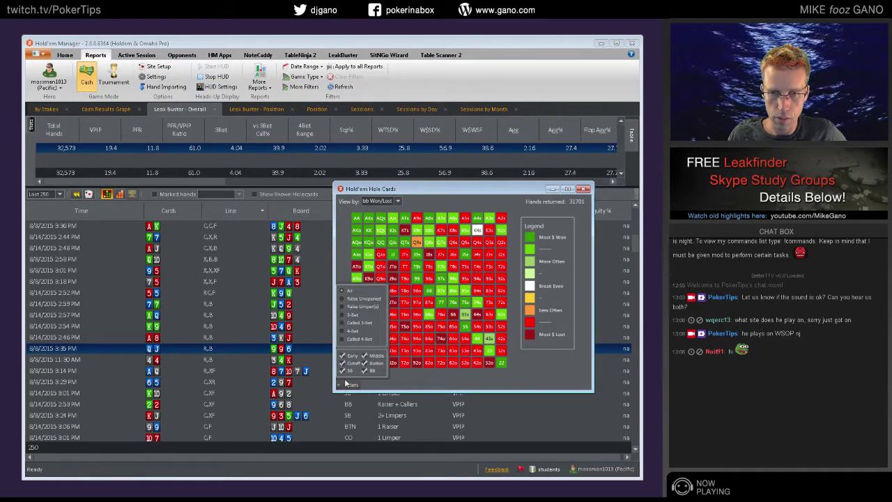
click(355, 298)
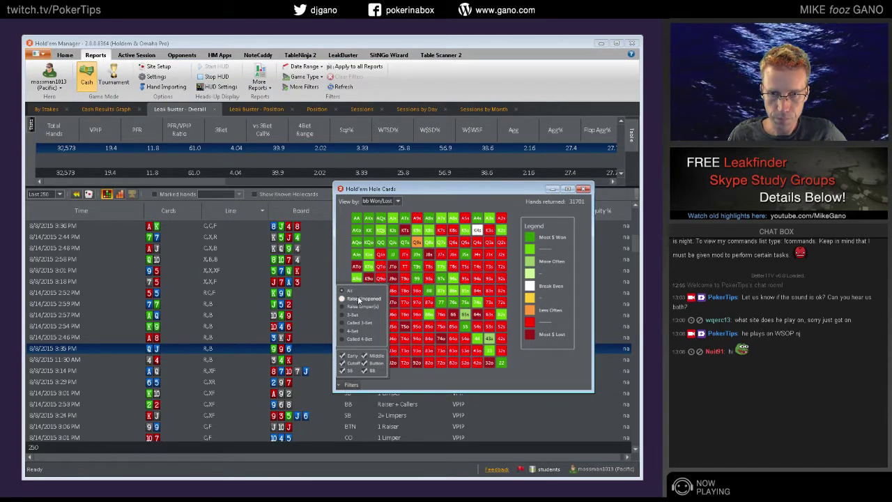
click(350, 364)
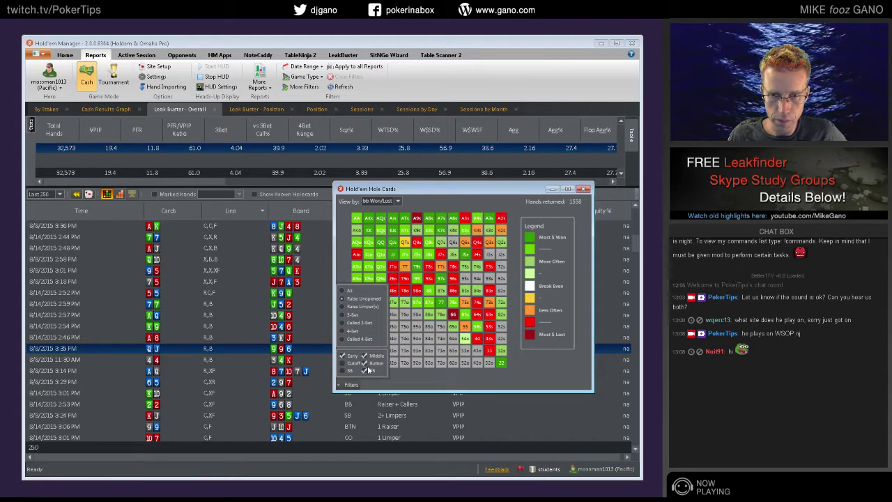
click(365, 371)
click(365, 363)
click(367, 355)
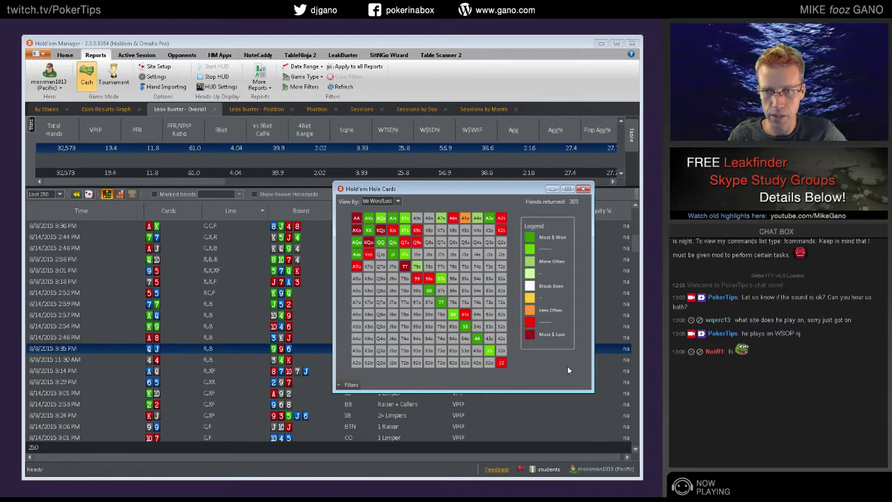
Set the heatmap's View by to Hand Count, review it, then close it
click(397, 201)
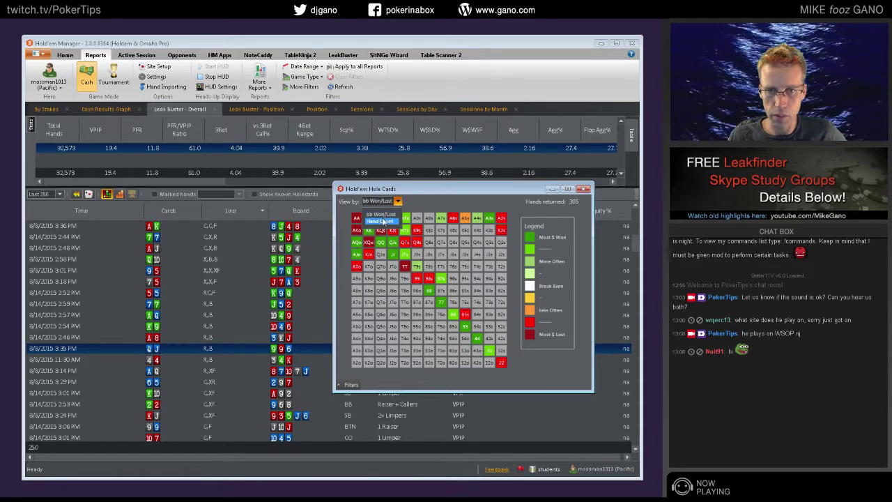
click(382, 221)
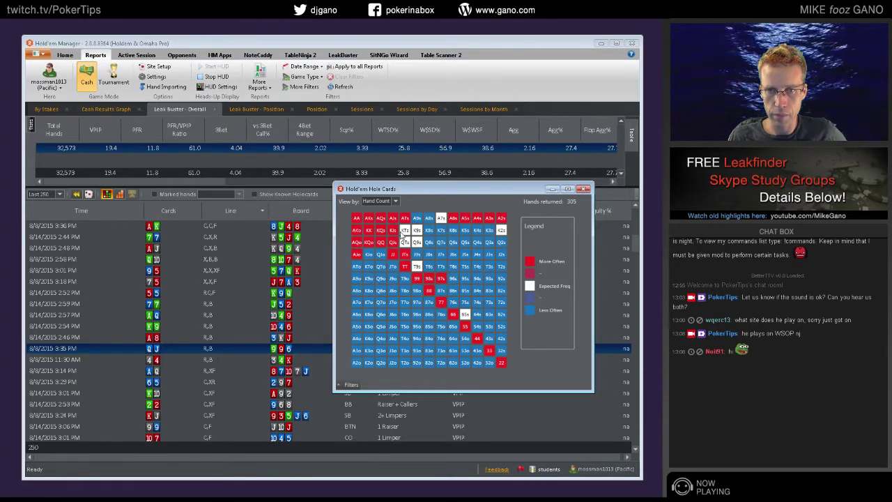
mouse_move(409, 261)
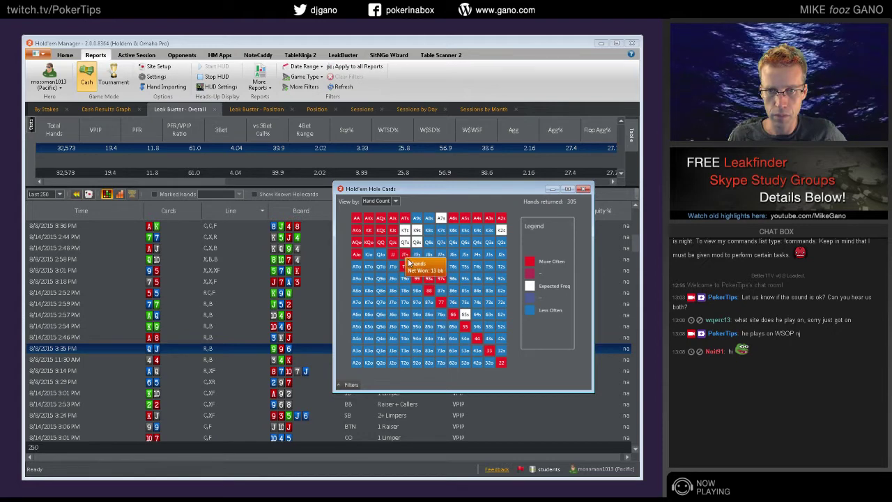
click(584, 189)
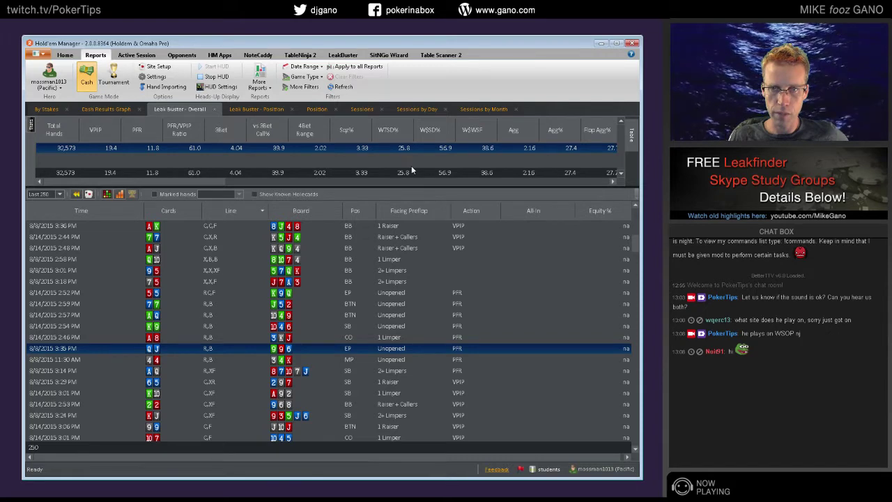
Show the unfiltered Leak Buster Position report, select the EP row, and open its hole-cards heatmap
click(257, 110)
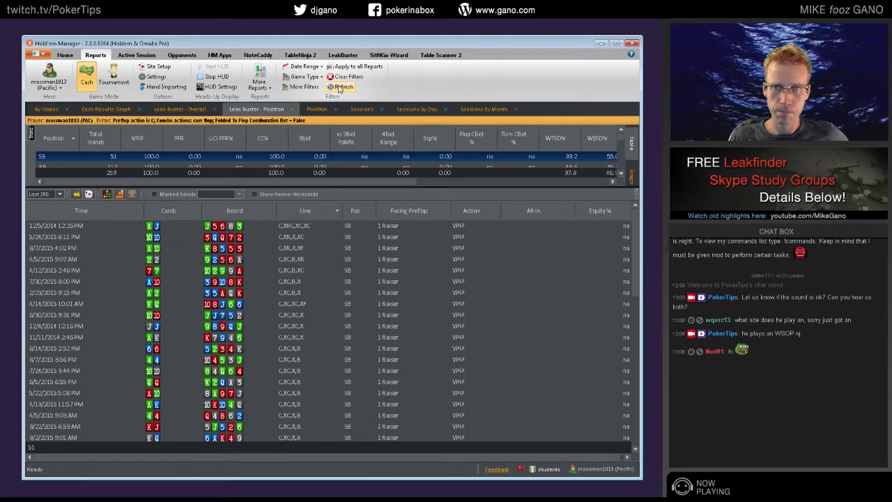
click(348, 77)
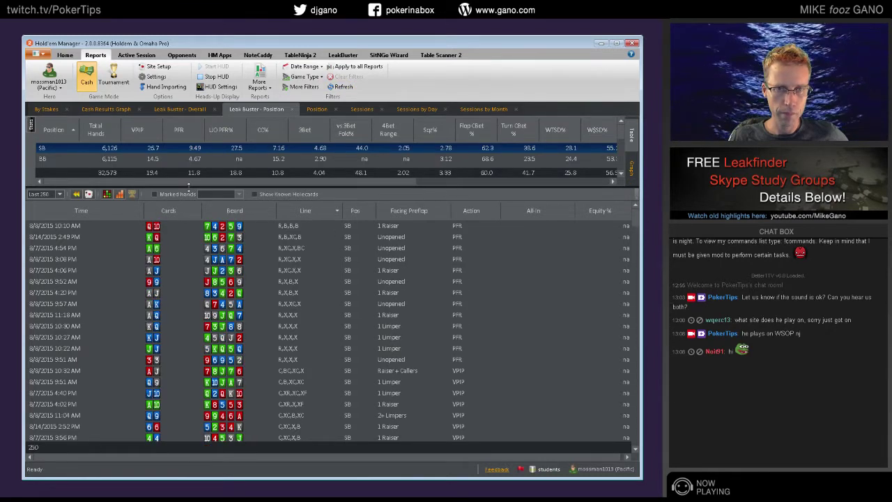
drag(186, 187, 219, 233)
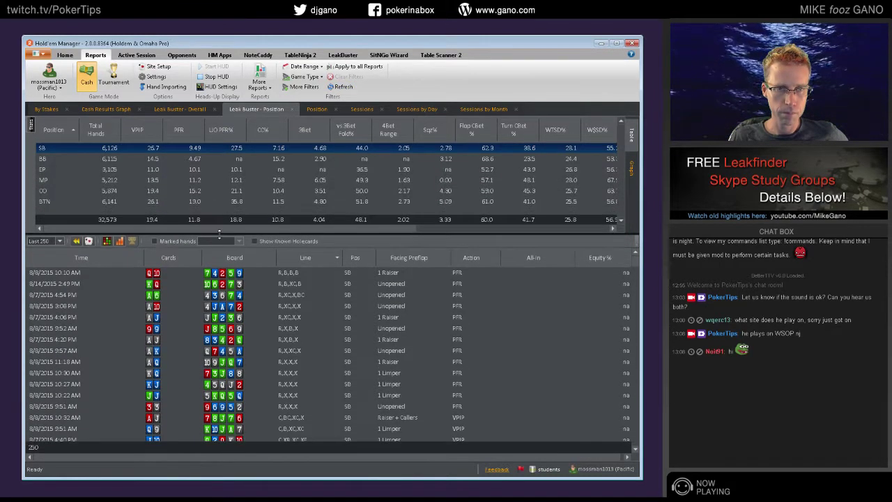
click(132, 169)
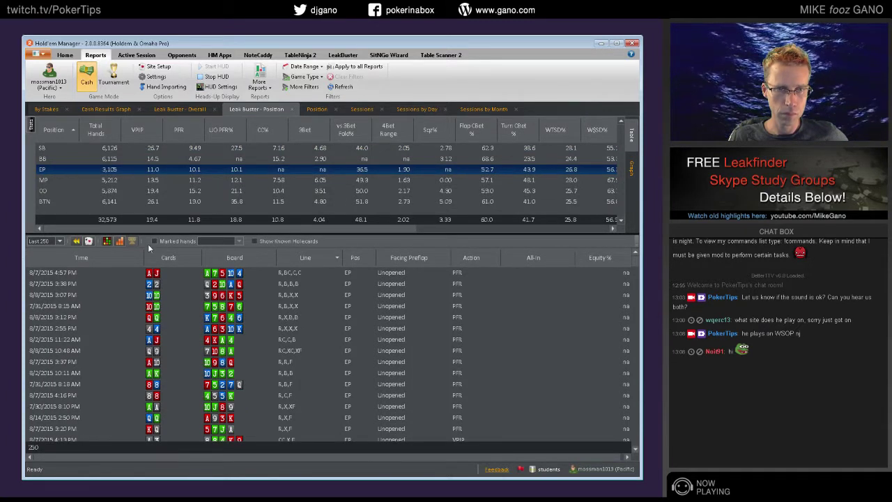
click(107, 241)
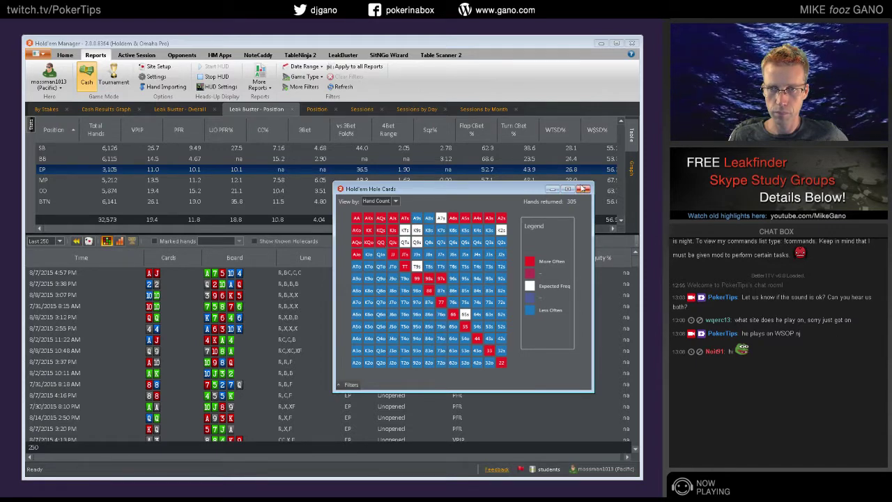
click(583, 188)
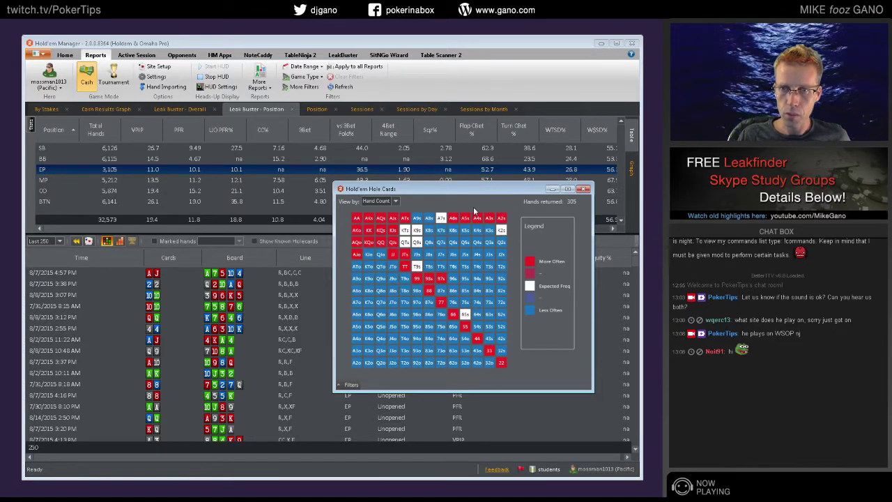
mouse_move(506, 219)
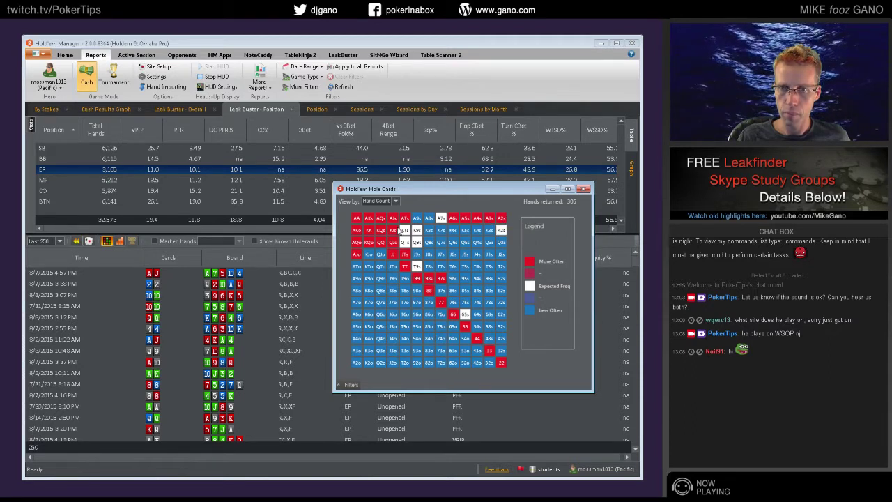
mouse_move(392, 222)
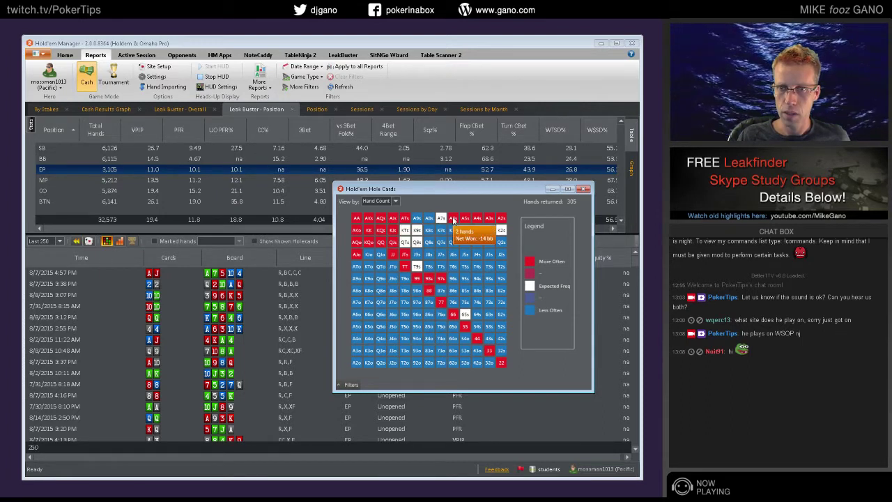
mouse_move(468, 220)
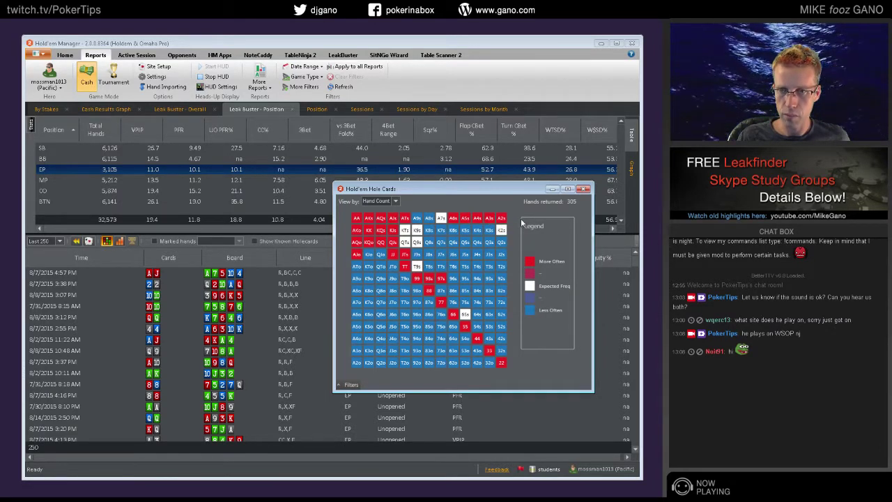
Reposition the EP hole-cards window, read cell tooltips, then close it
drag(537, 190, 459, 181)
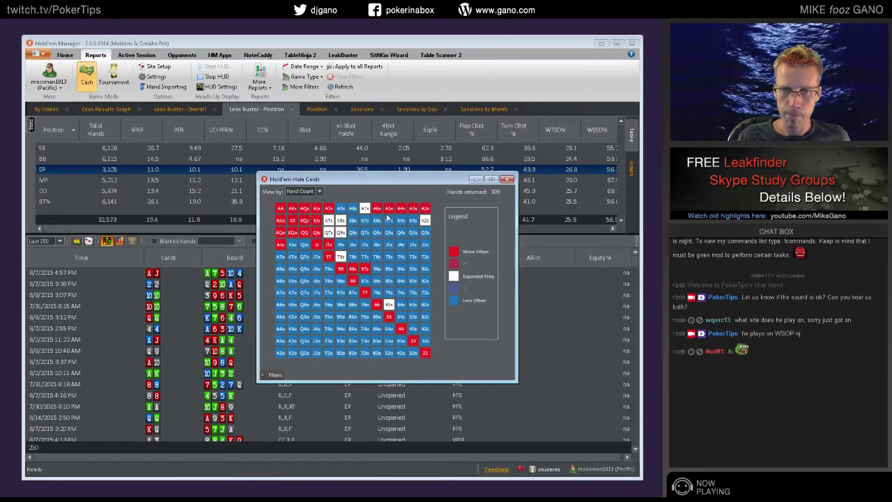
mouse_move(331, 216)
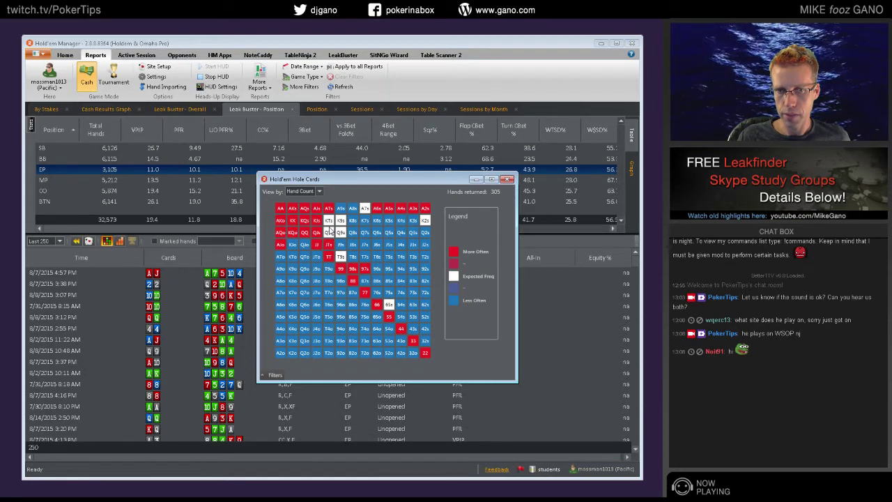
mouse_move(292, 237)
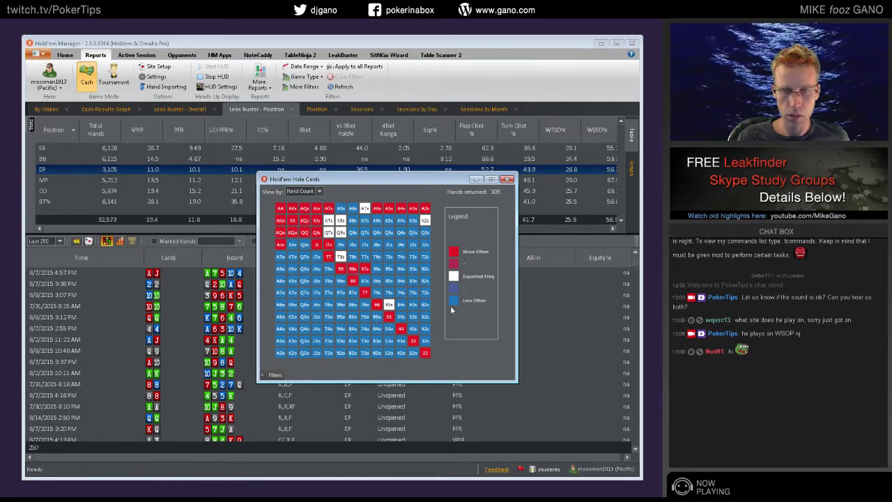
mouse_move(426, 356)
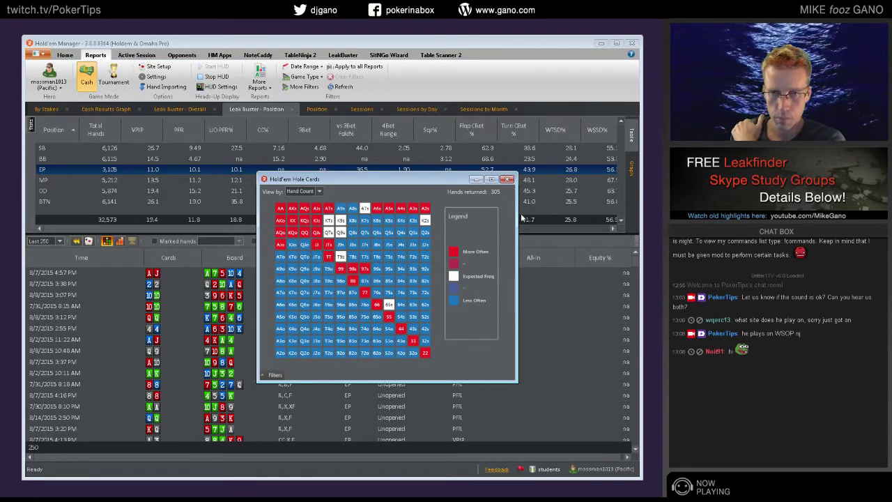
drag(408, 183, 448, 184)
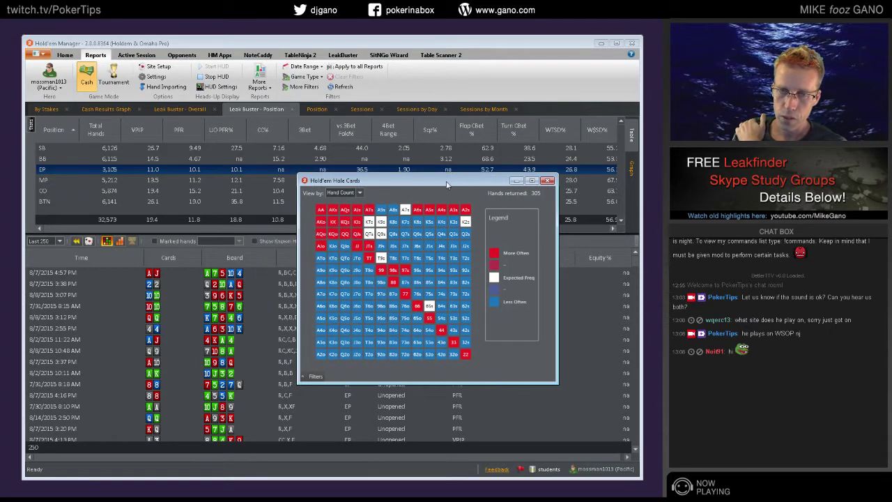
click(547, 181)
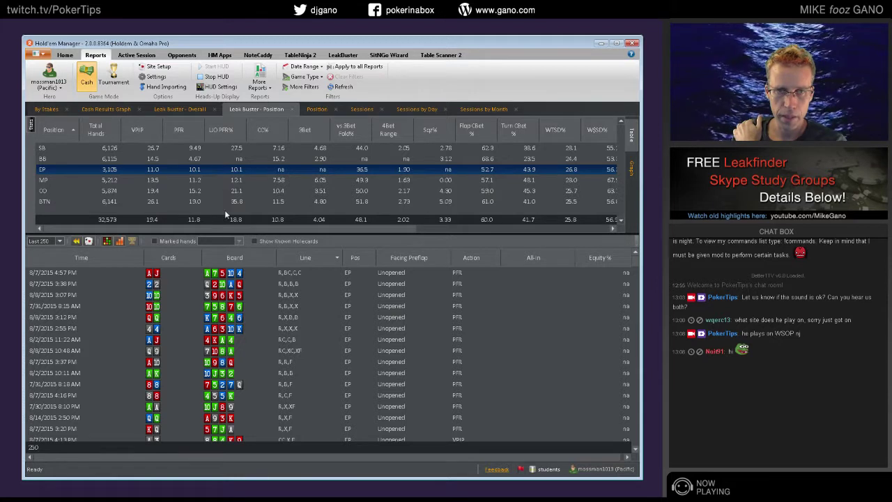
Select the BTN row and open its hole-cards heatmap, keeping View by on Hand Count
click(145, 202)
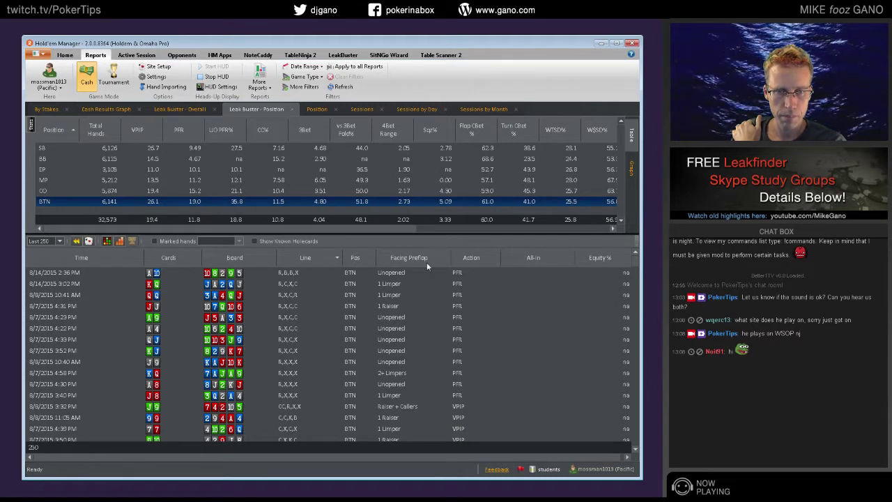
click(107, 241)
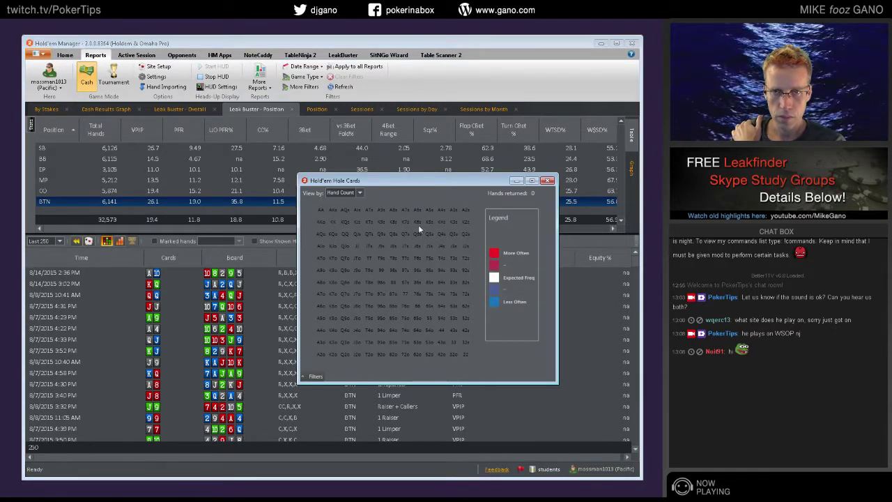
click(360, 193)
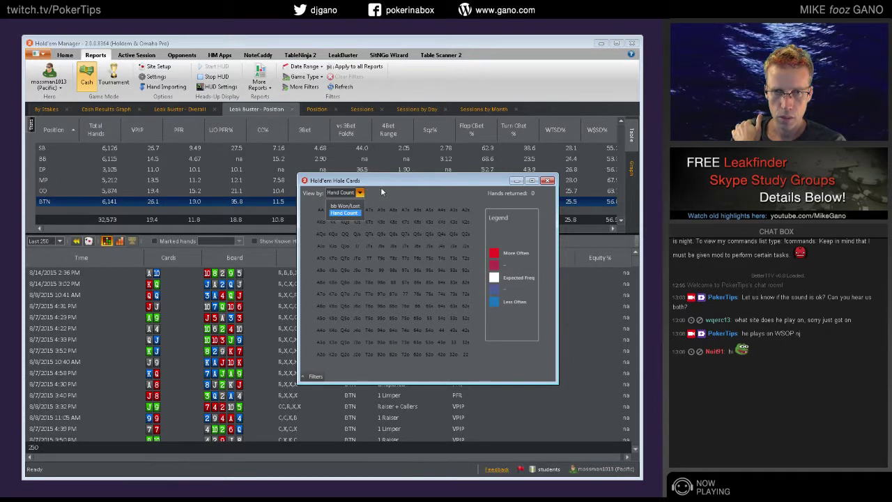
click(399, 187)
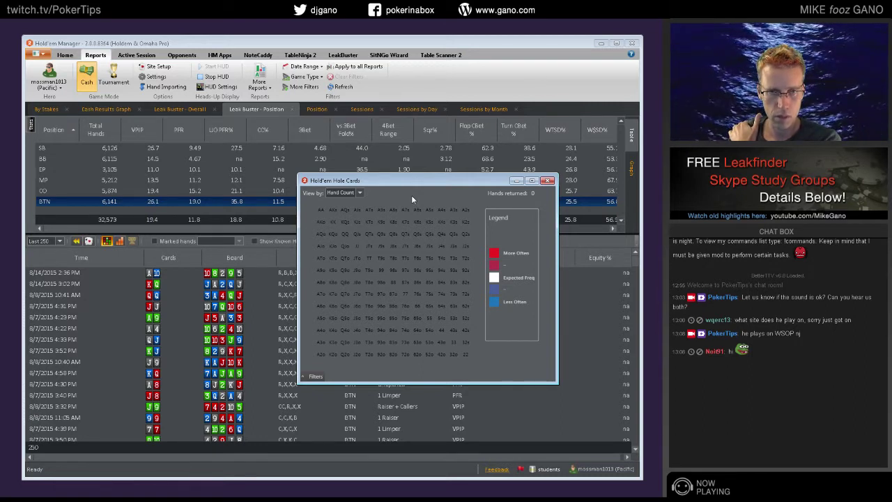
Filter the heatmap to Button position hands, returning 764, and review its cells
click(310, 377)
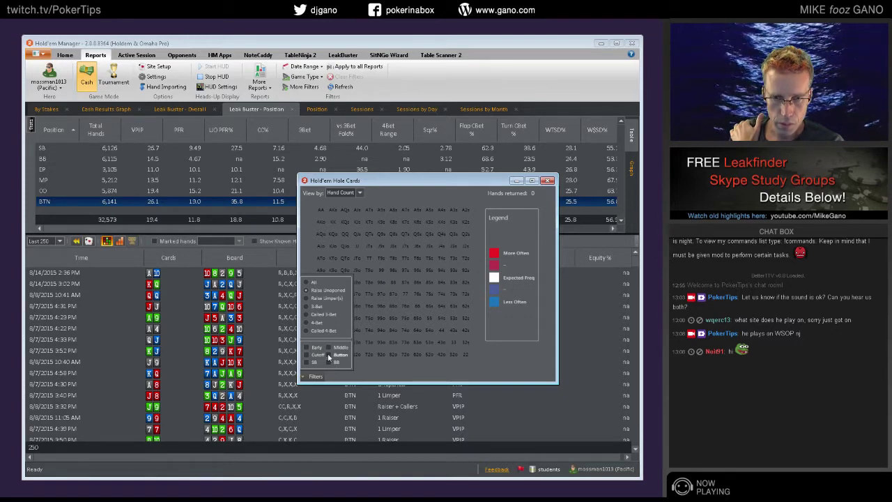
click(328, 354)
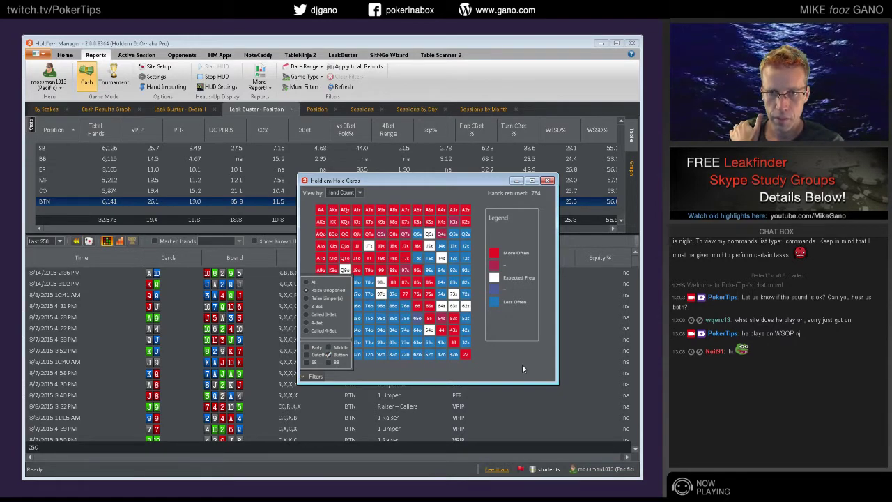
click(312, 377)
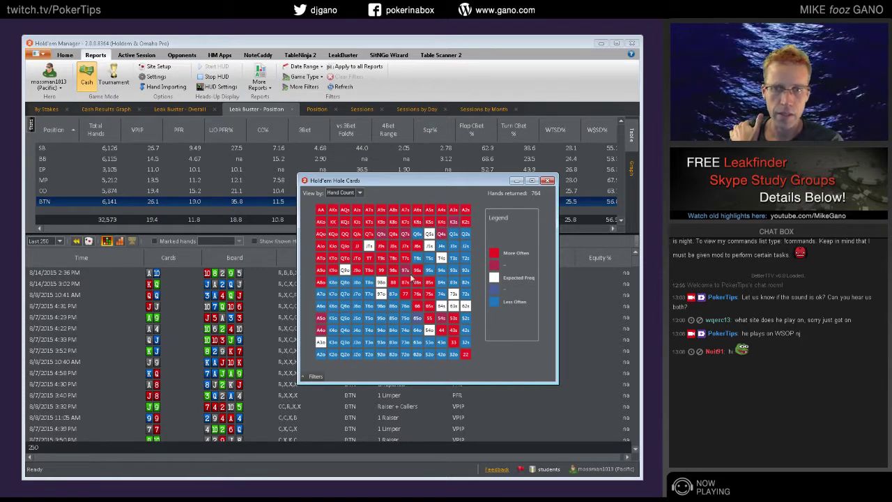
mouse_move(419, 260)
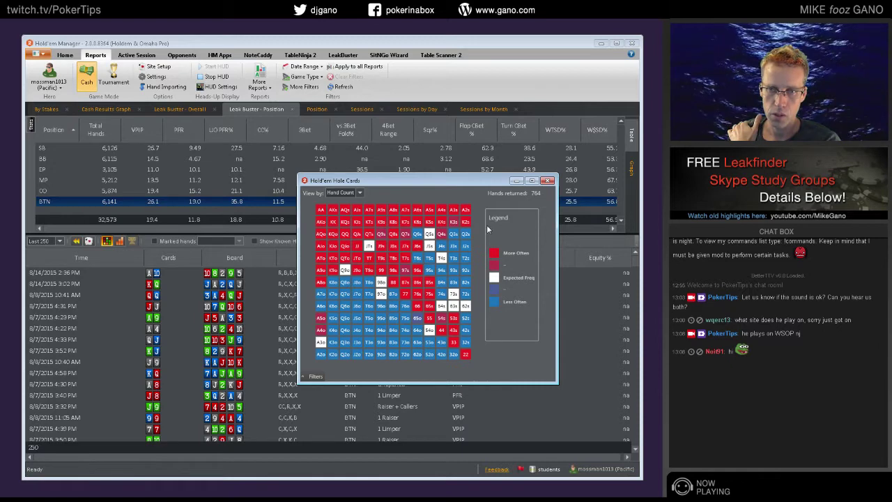
drag(470, 184, 453, 188)
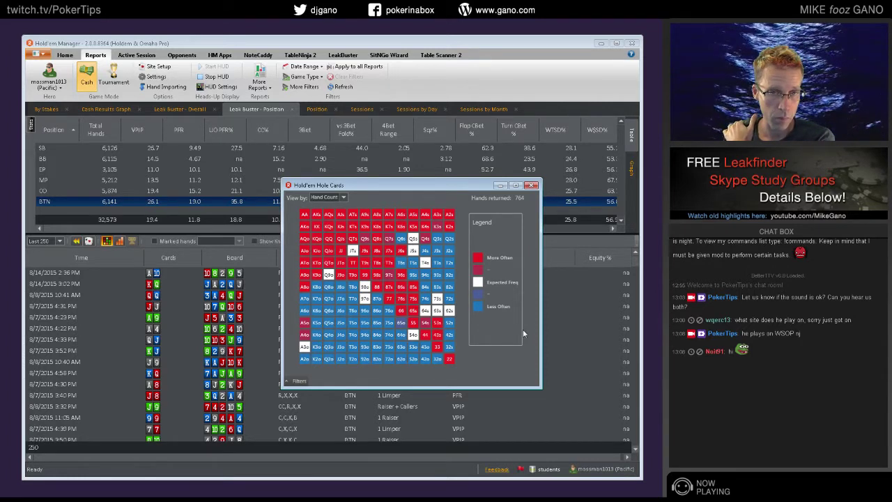
Close the heatmap and replay the 8/14/2015 3:02 PM KQ button hand
click(530, 187)
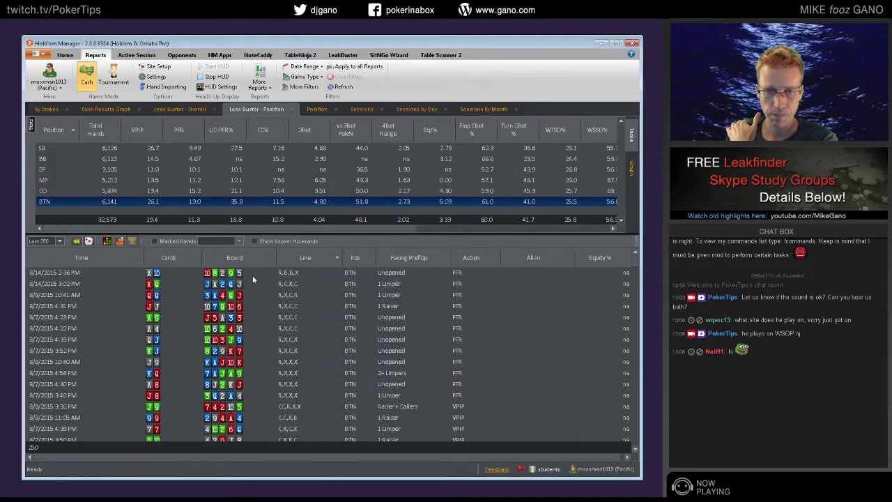
double_click(254, 284)
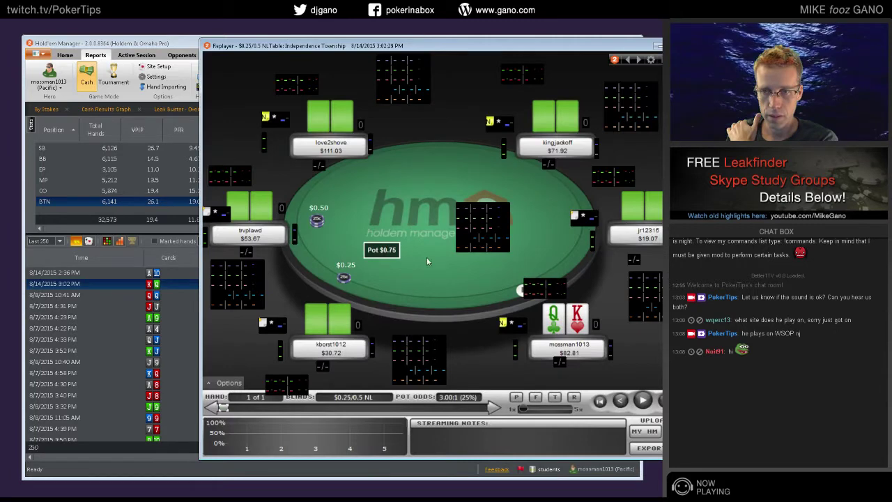